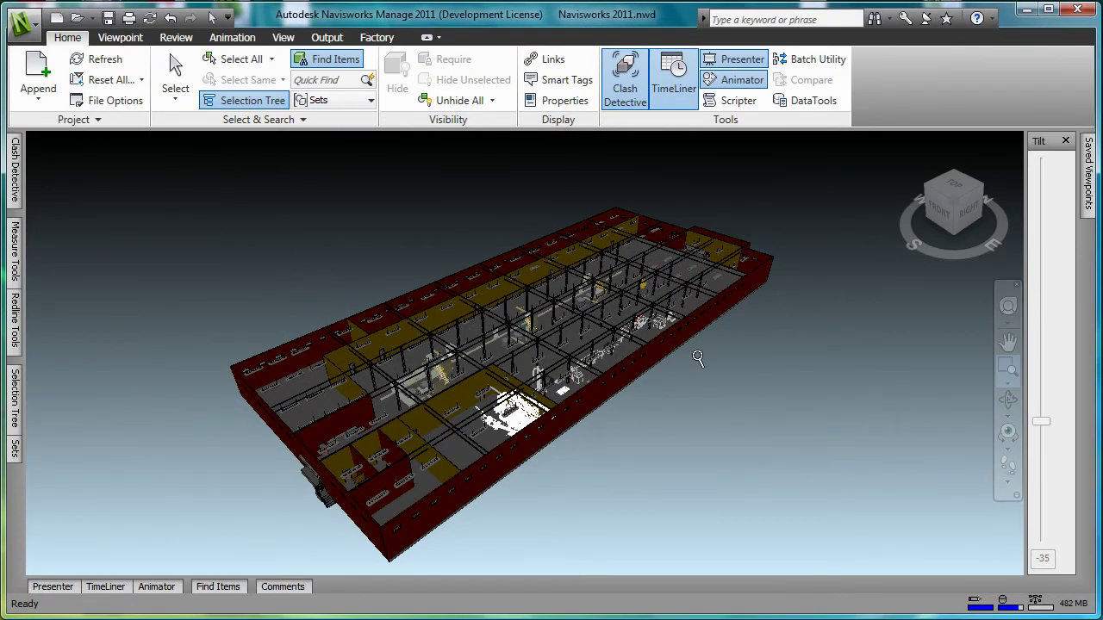
Step: Zoom into the middle of the factory floor and pin the Clash Detective panel open beside it
{"action": "left_click_drag", "start_coordinate": [650, 247], "coordinate": [385, 422]}
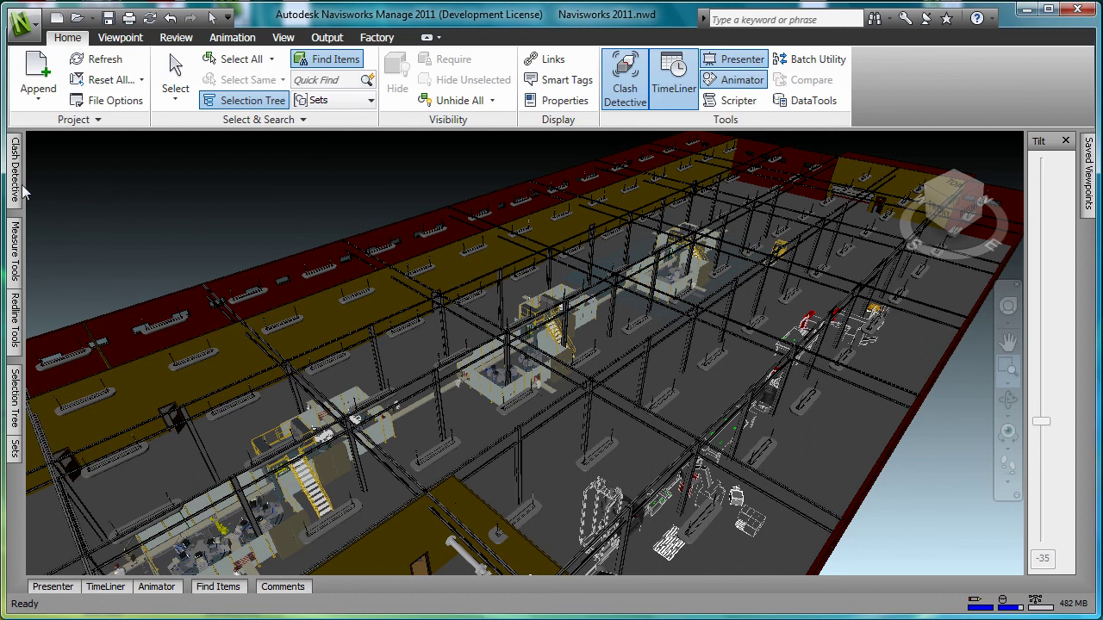
{"action": "mouse_move", "coordinate": [16, 195]}
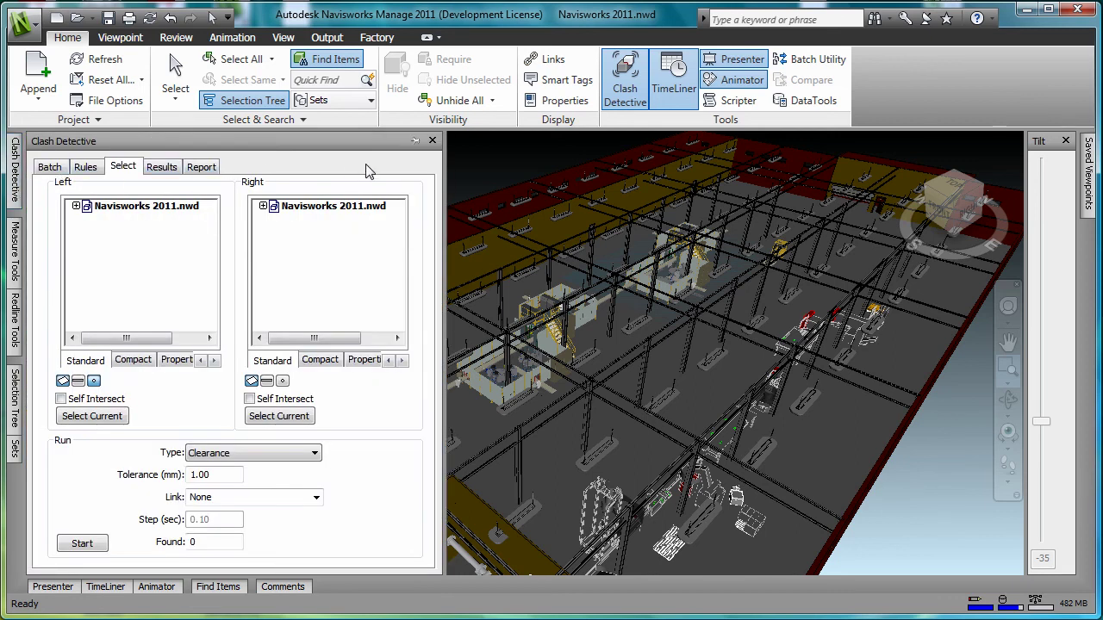
{"action": "left_click", "coordinate": [415, 140]}
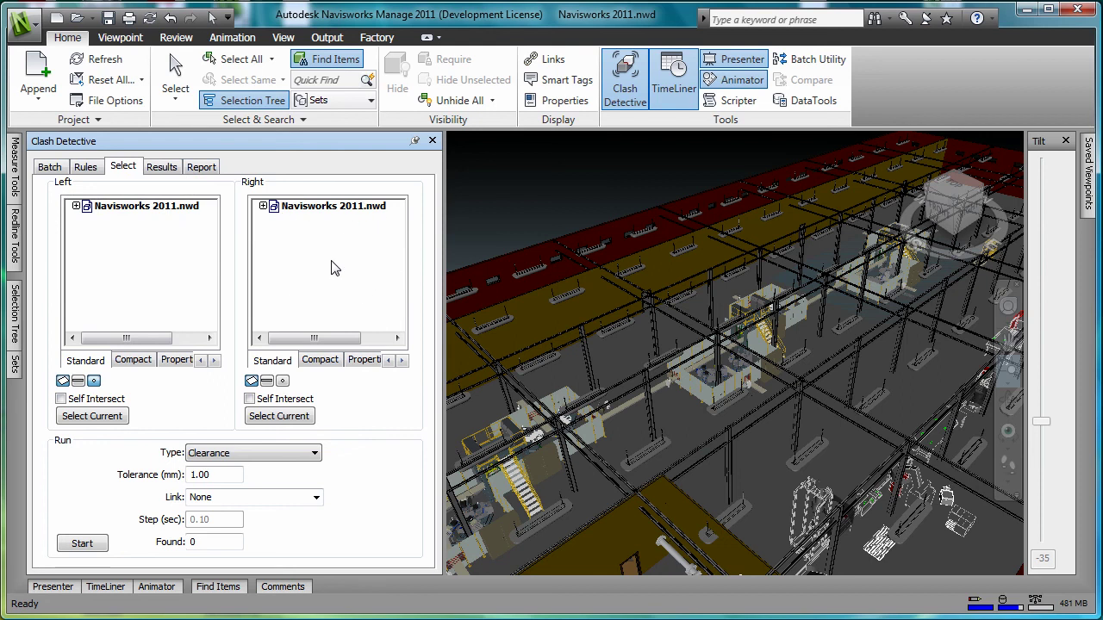
Step: On the Left side, select the three D-620-000.iam assemblies
{"action": "left_click", "coordinate": [76, 207]}
{"action": "left_click", "coordinate": [134, 234]}
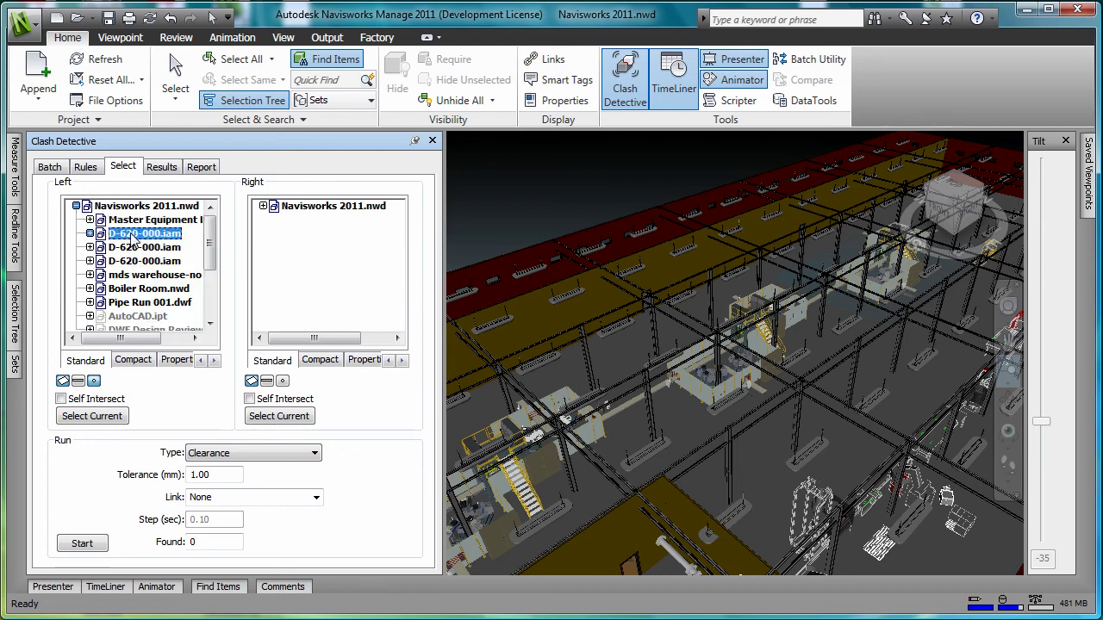
{"action": "left_click", "coordinate": [138, 248], "text": "ctrl"}
{"action": "left_click", "coordinate": [140, 261], "text": "ctrl"}
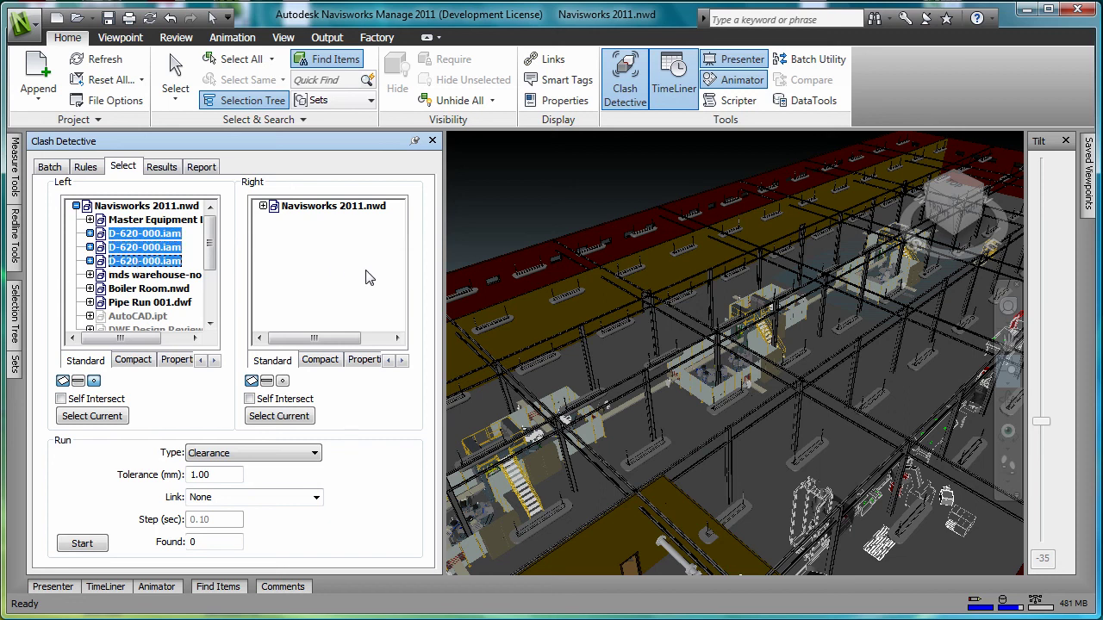
Step: On the Right side, choose the Roof Supports selection set from the Sets list
{"action": "left_click", "coordinate": [402, 360]}
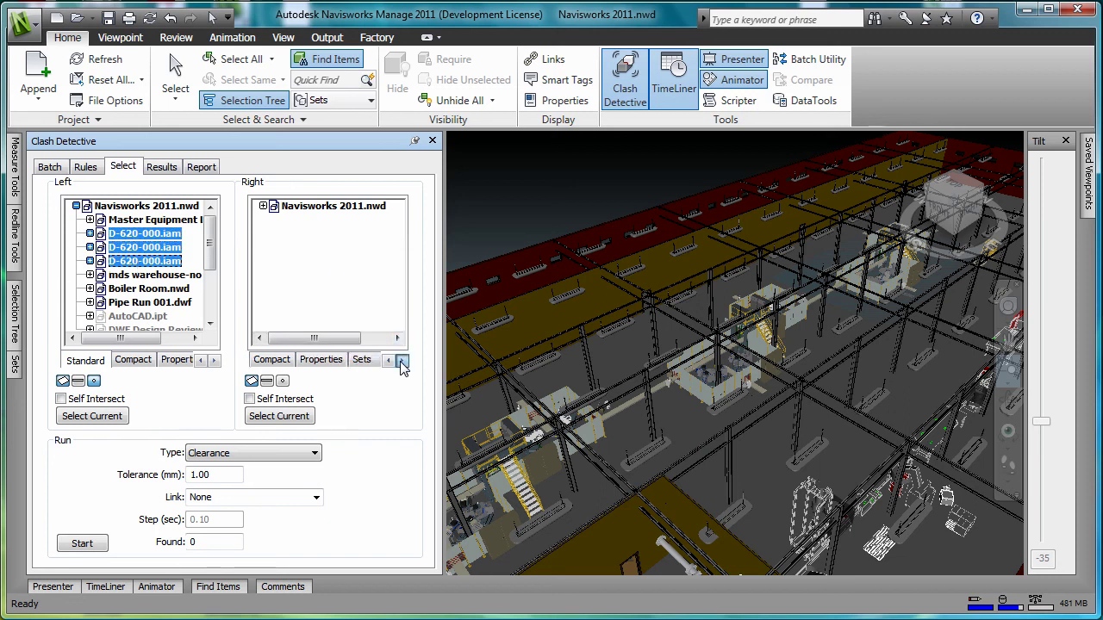
{"action": "left_click", "coordinate": [402, 360]}
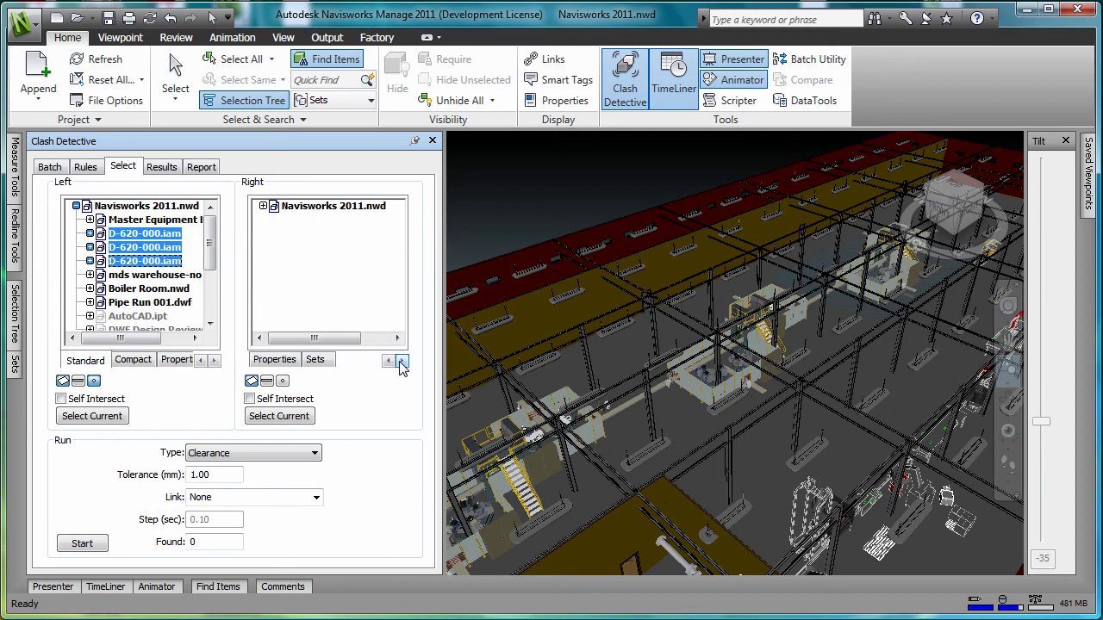
{"action": "left_click", "coordinate": [315, 360]}
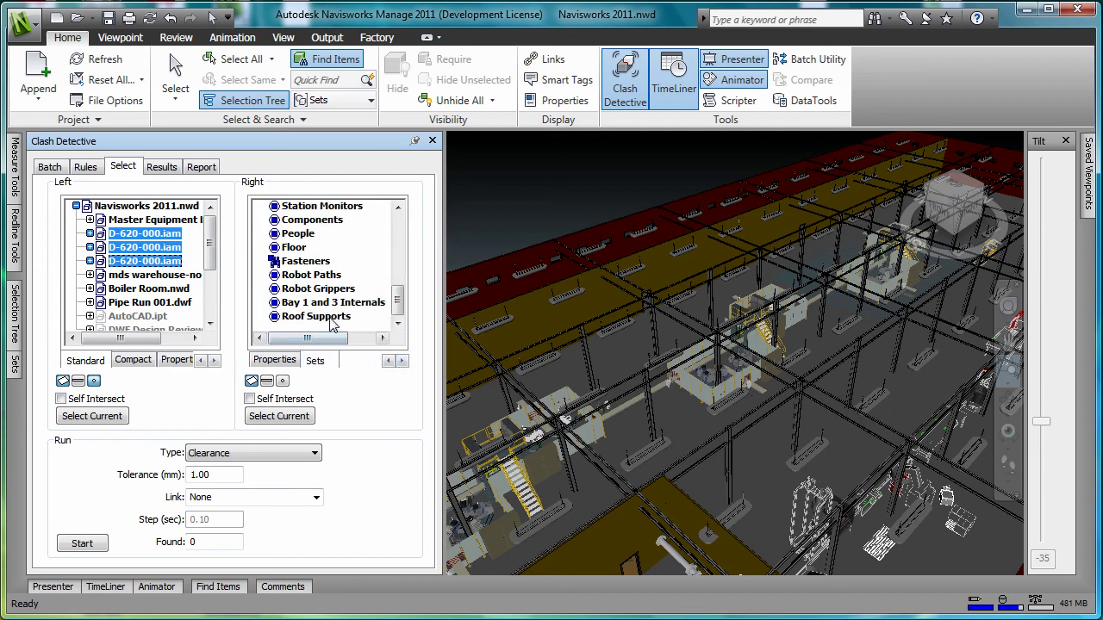
{"action": "left_click", "coordinate": [330, 317]}
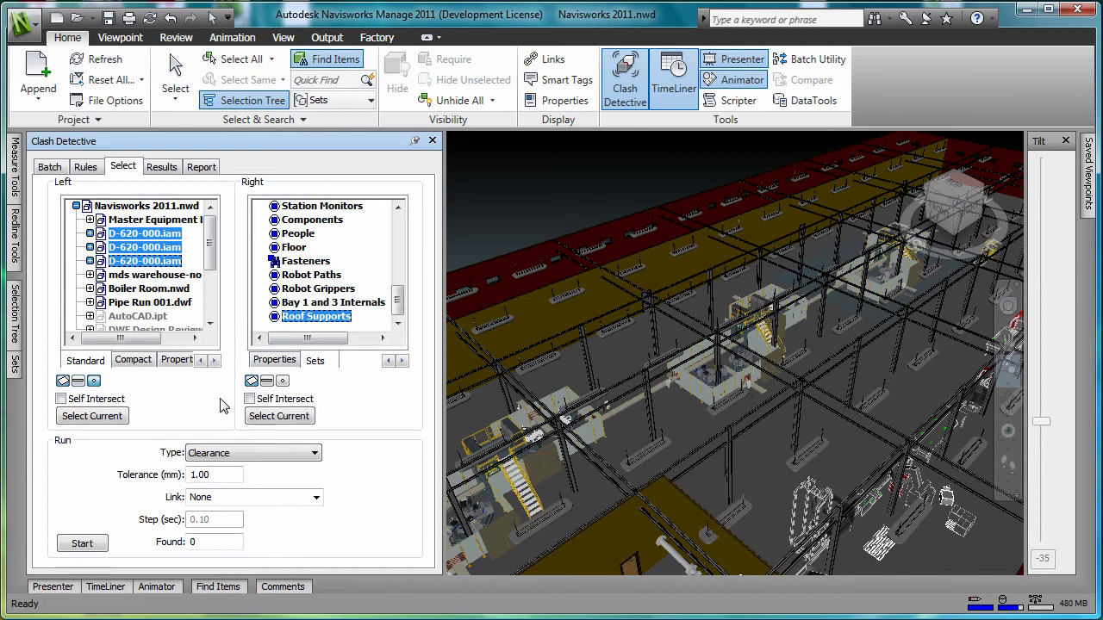
Step: Change the test type to Hard and run it, finding four clashes
{"action": "left_click", "coordinate": [249, 461]}
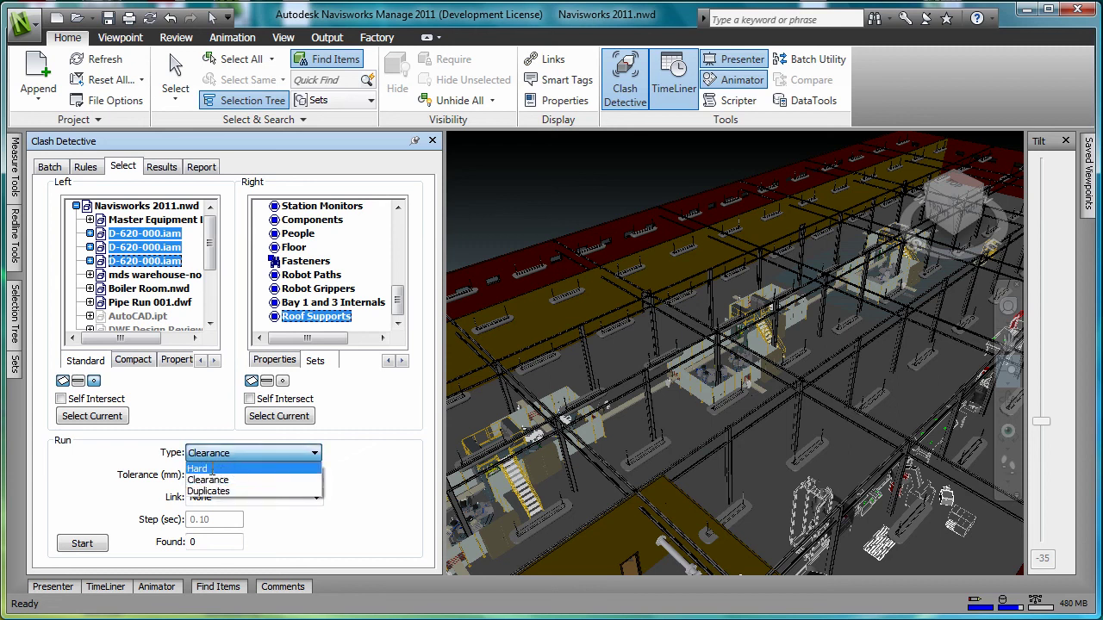
{"action": "left_click", "coordinate": [212, 468]}
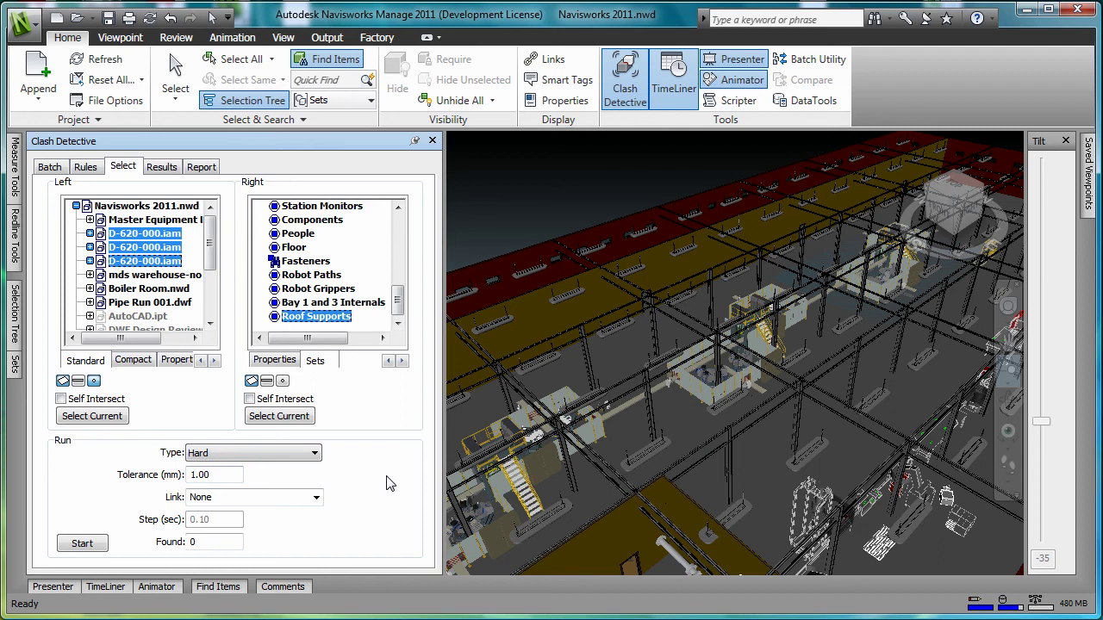
{"action": "left_click", "coordinate": [79, 546]}
{"action": "left_click_drag", "start_coordinate": [199, 541], "coordinate": [182, 541]}
Step: Review the clash results at -30.70mm, -25.92mm and -222.40mm
{"action": "left_click", "coordinate": [161, 168]}
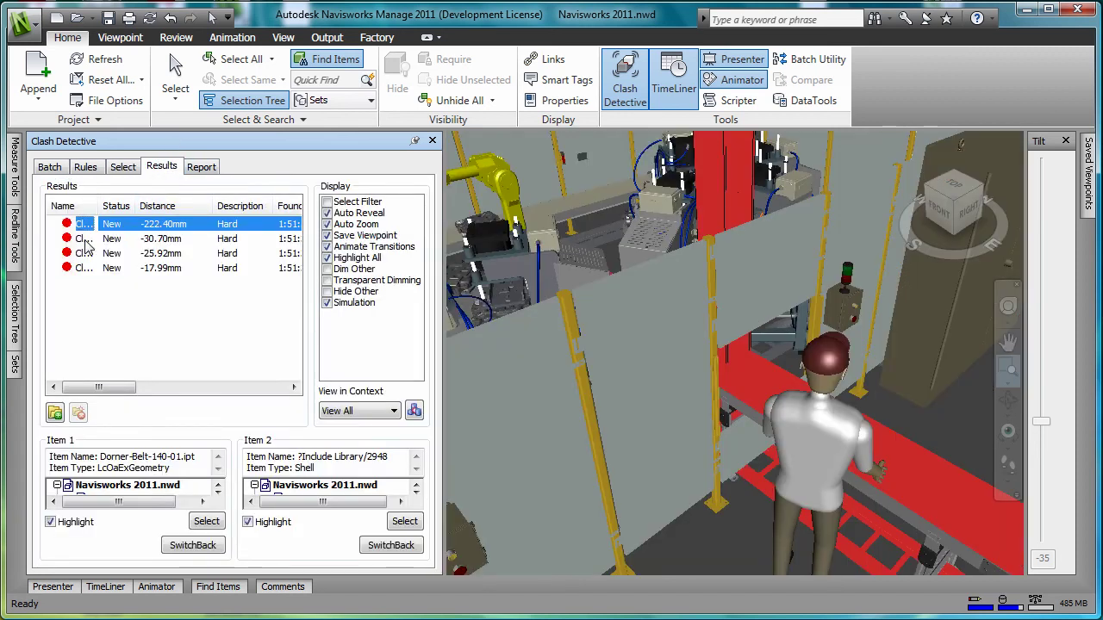
{"action": "left_click", "coordinate": [86, 238]}
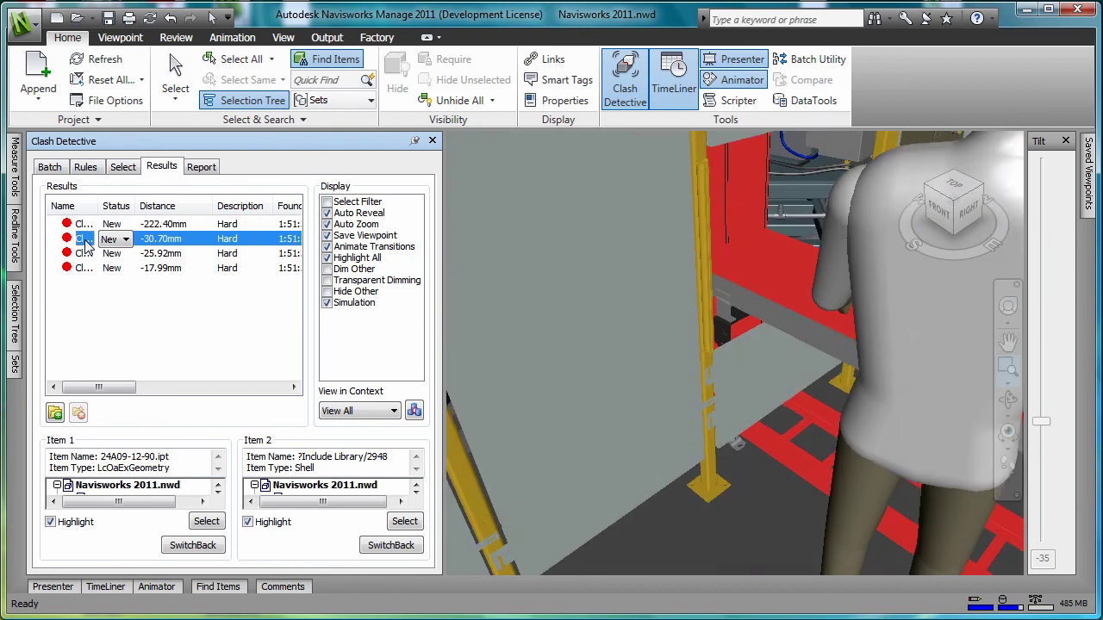
{"action": "left_click", "coordinate": [85, 253]}
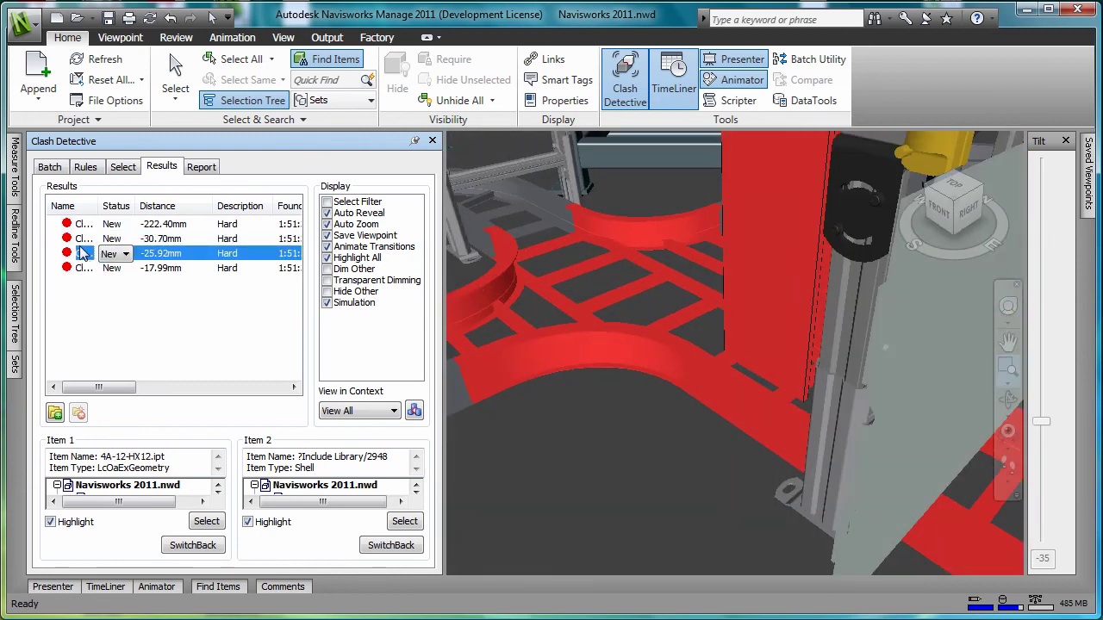
{"action": "left_click", "coordinate": [81, 224]}
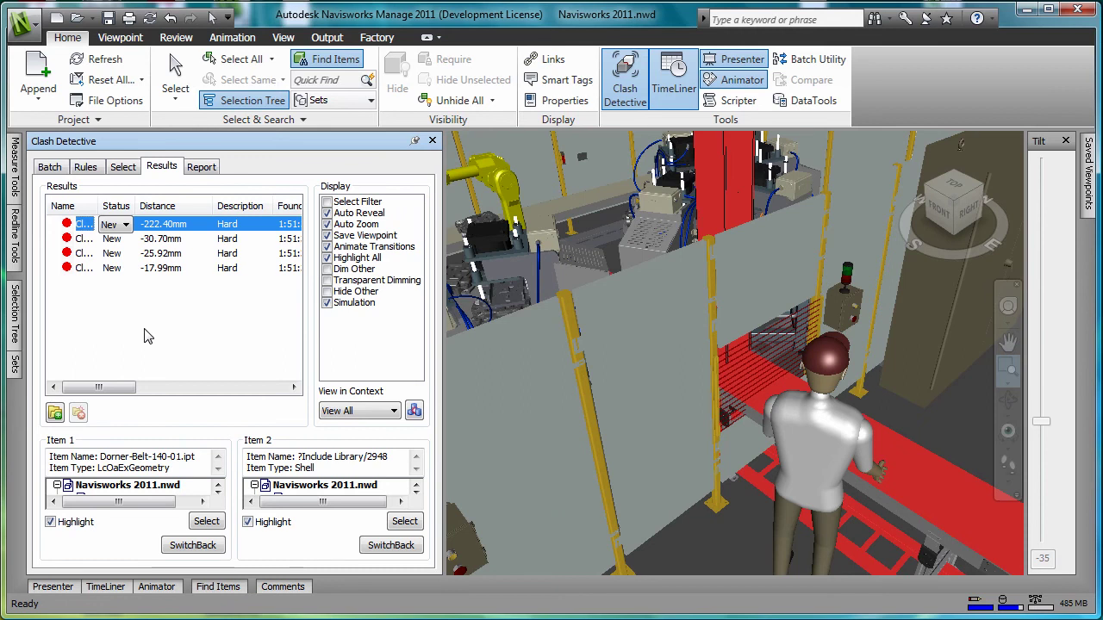
Step: Look over the clash report options and the available Report Format choices
{"action": "left_click", "coordinate": [205, 168]}
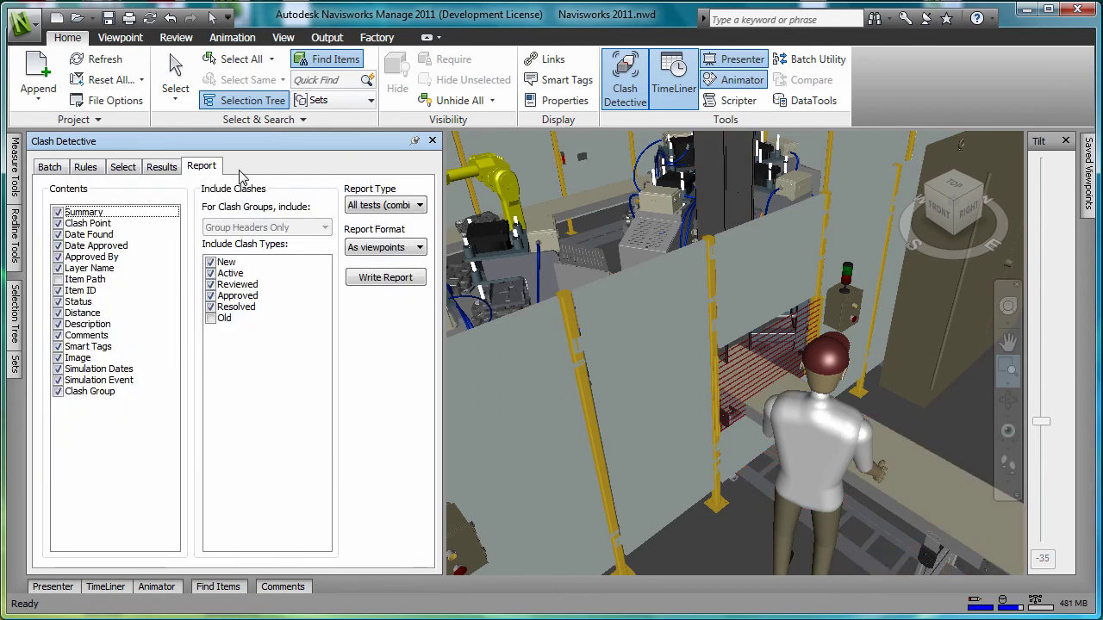
{"action": "left_click", "coordinate": [402, 248]}
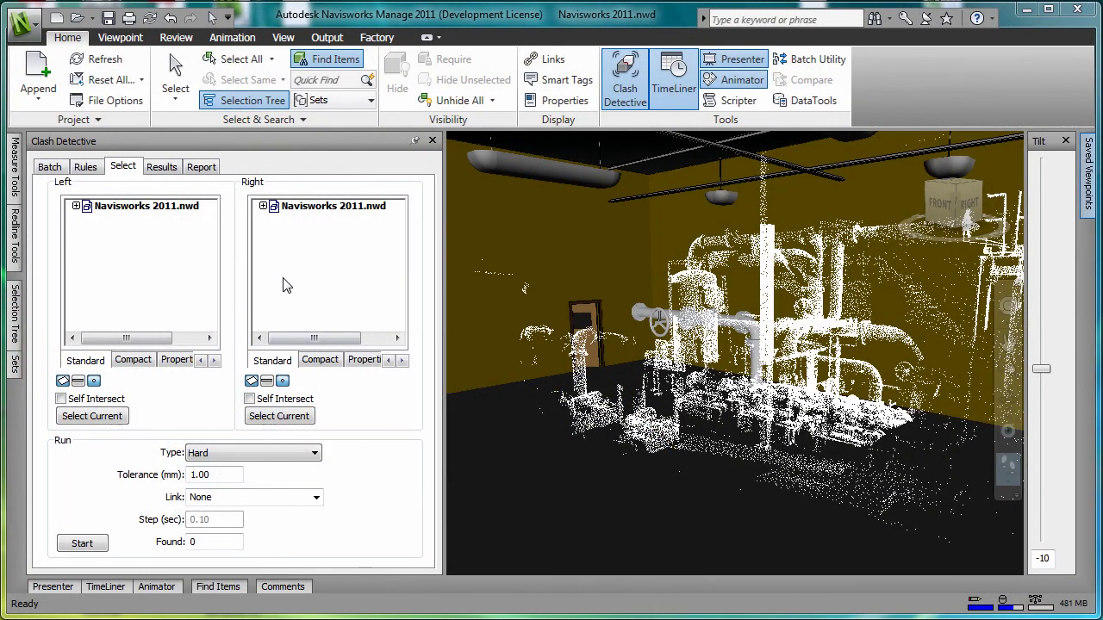
Step: Pick Boiler Room.nwd on the left and Pipe Run 001.dwf on the right
{"action": "left_click", "coordinate": [76, 206]}
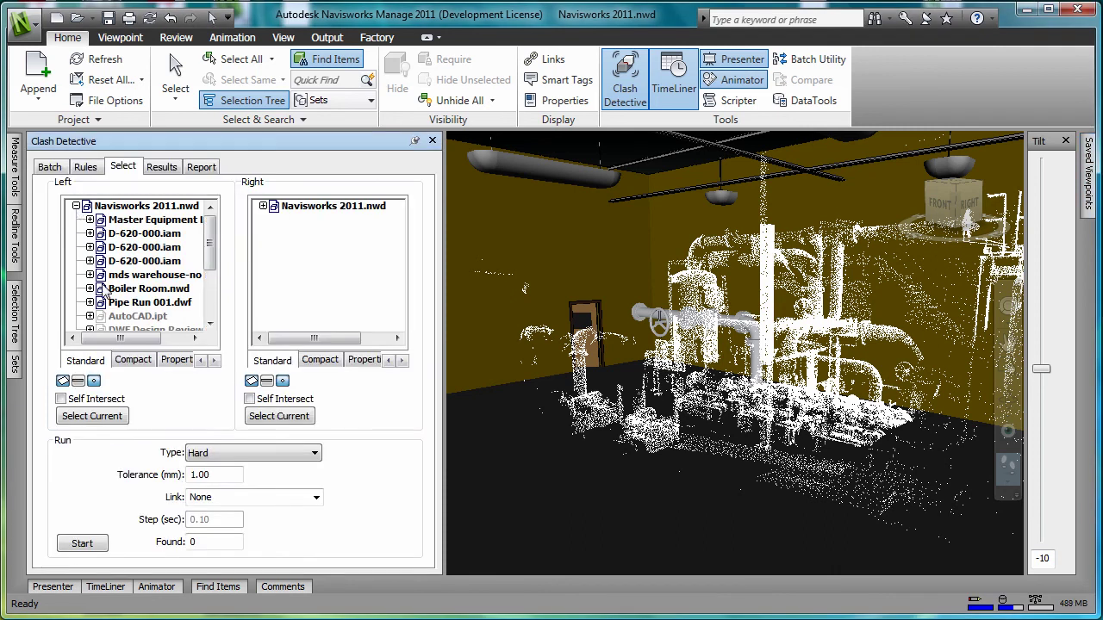
{"action": "left_click", "coordinate": [149, 289]}
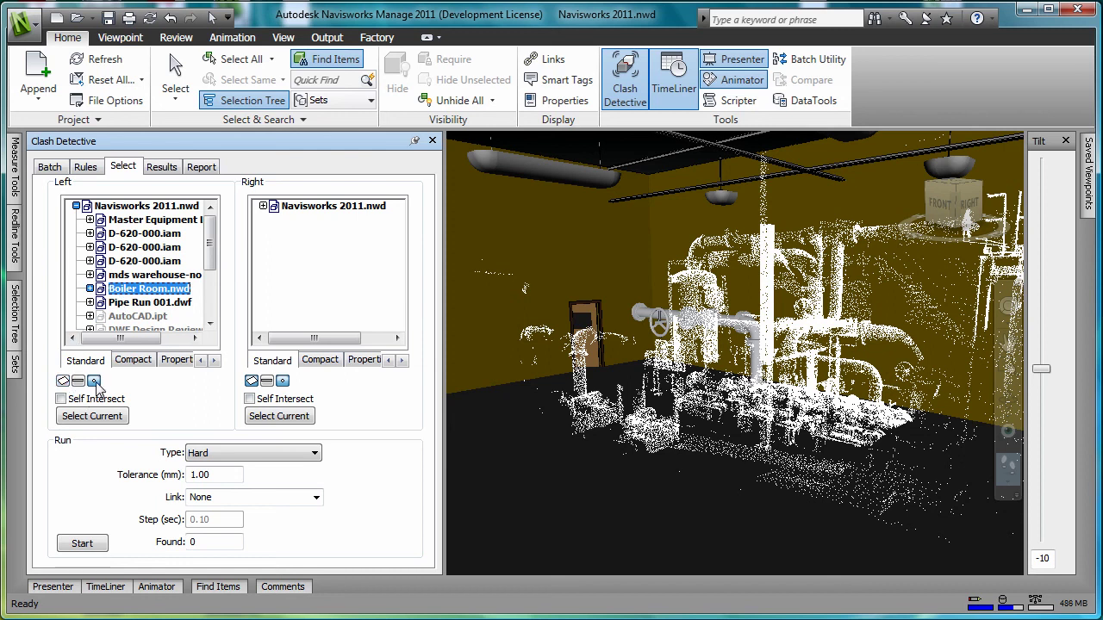
{"action": "left_click", "coordinate": [263, 206]}
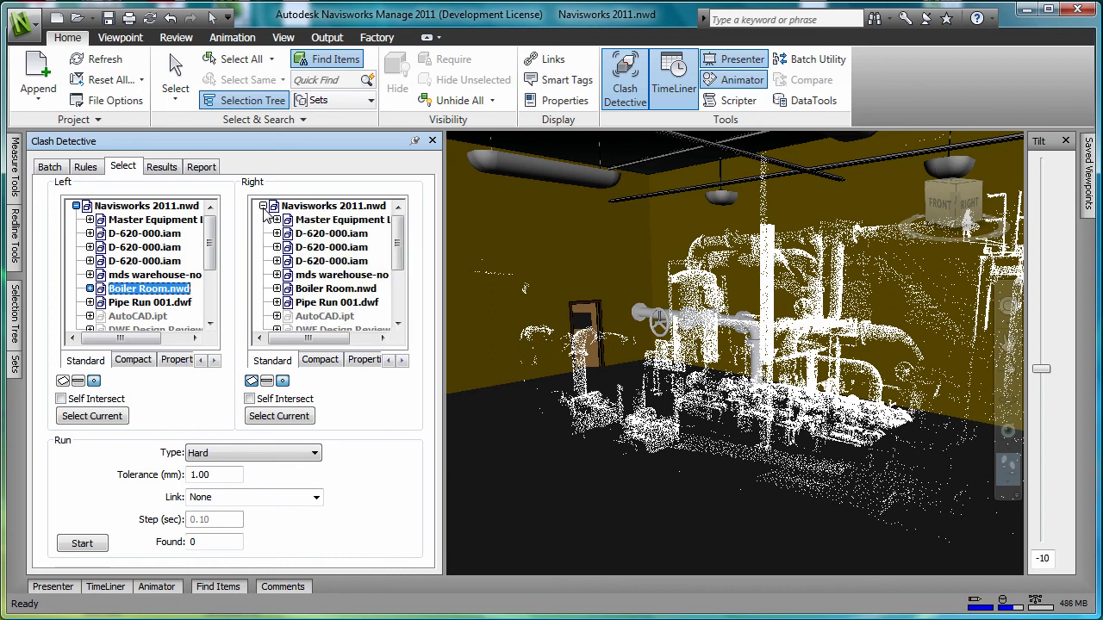
{"action": "left_click", "coordinate": [325, 306]}
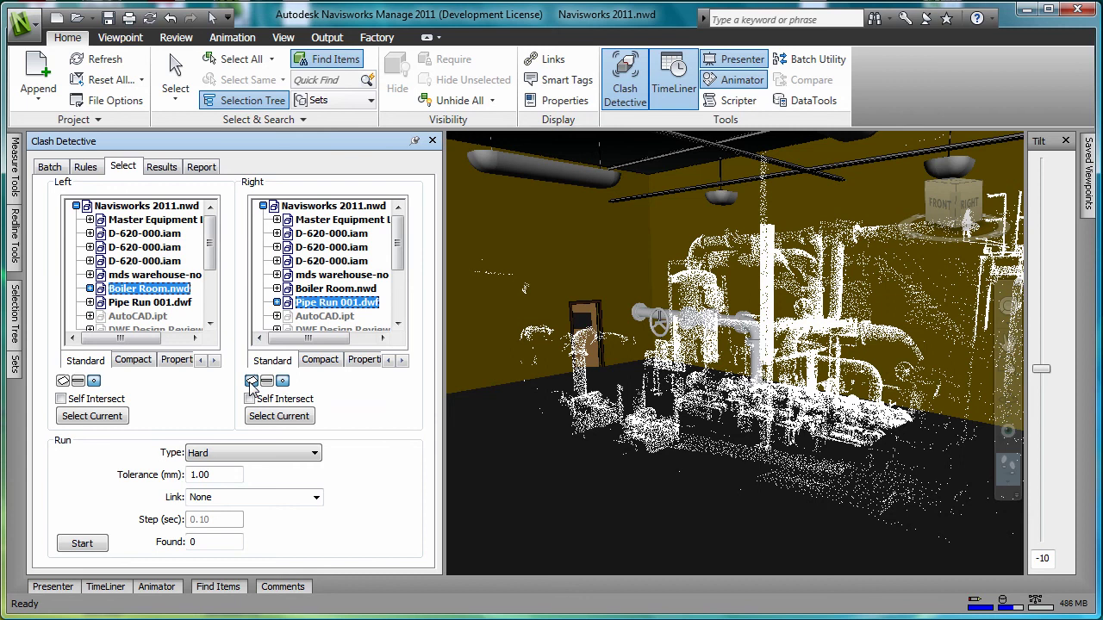
Step: Run a Clearance test with 5 mm tolerance between Boiler Room.nwd and Pipe Run 001.dwf
{"action": "left_click", "coordinate": [238, 455]}
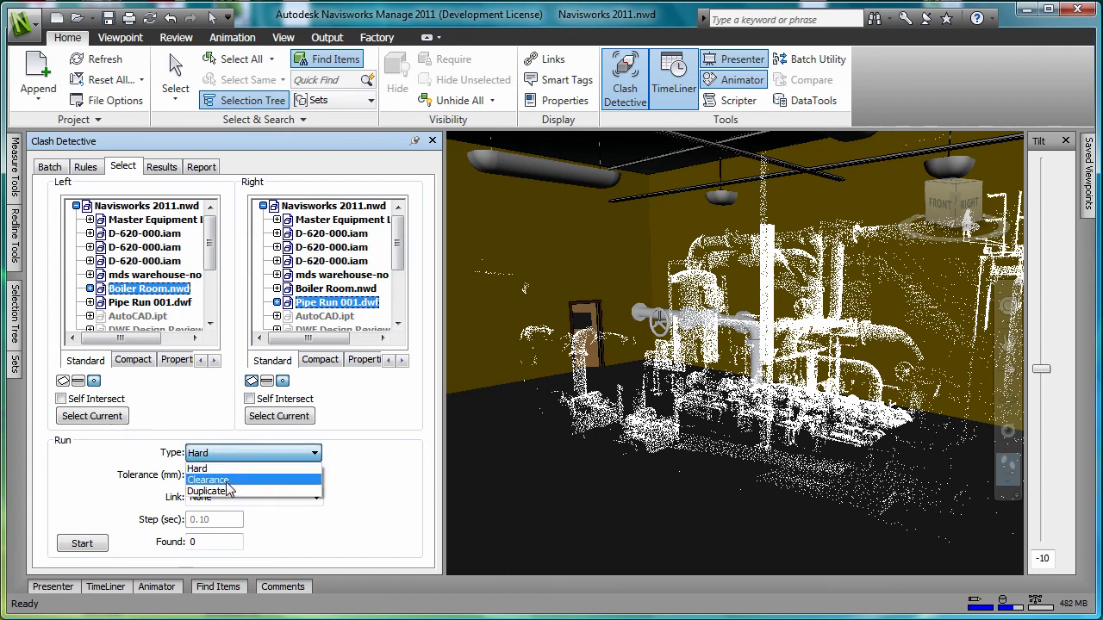
{"action": "left_click", "coordinate": [227, 484]}
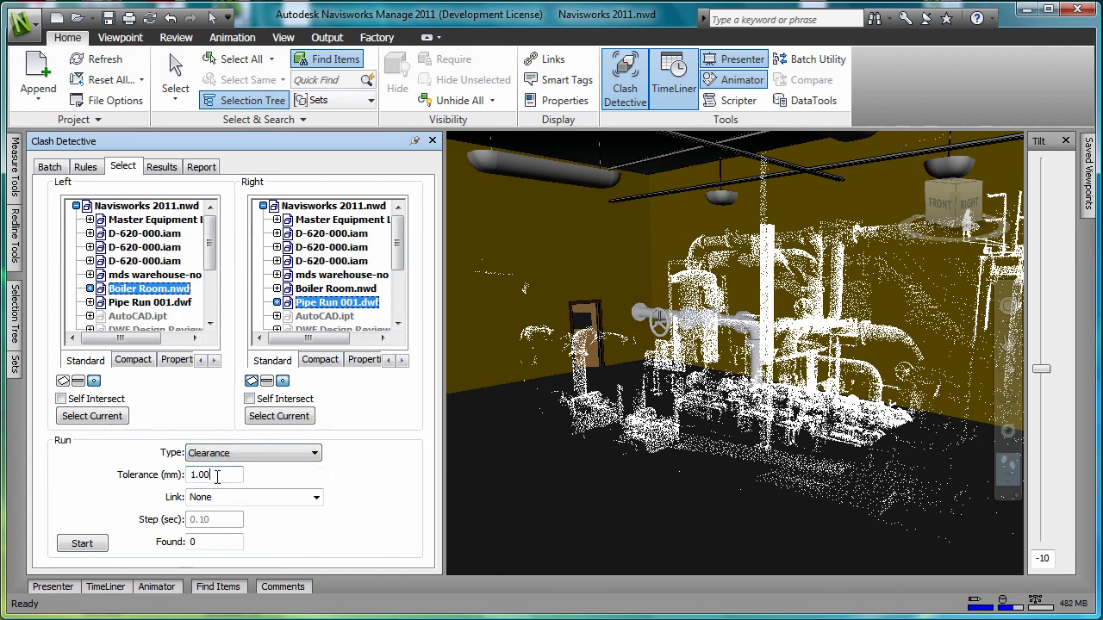
{"action": "left_click_drag", "start_coordinate": [217, 477], "coordinate": [188, 475]}
{"action": "type", "text": "5"}
{"action": "left_click", "coordinate": [85, 544]}
Step: Show the 3.42mm clash result, hide the panel, and walk toward the red pipework
{"action": "left_click", "coordinate": [162, 168]}
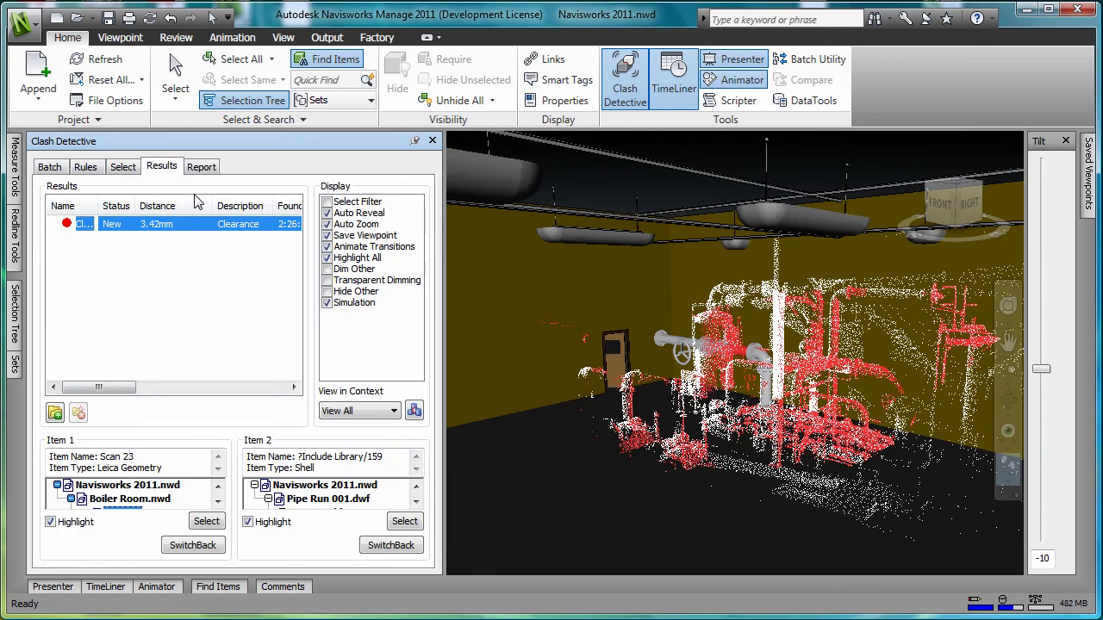
{"action": "left_click", "coordinate": [414, 141]}
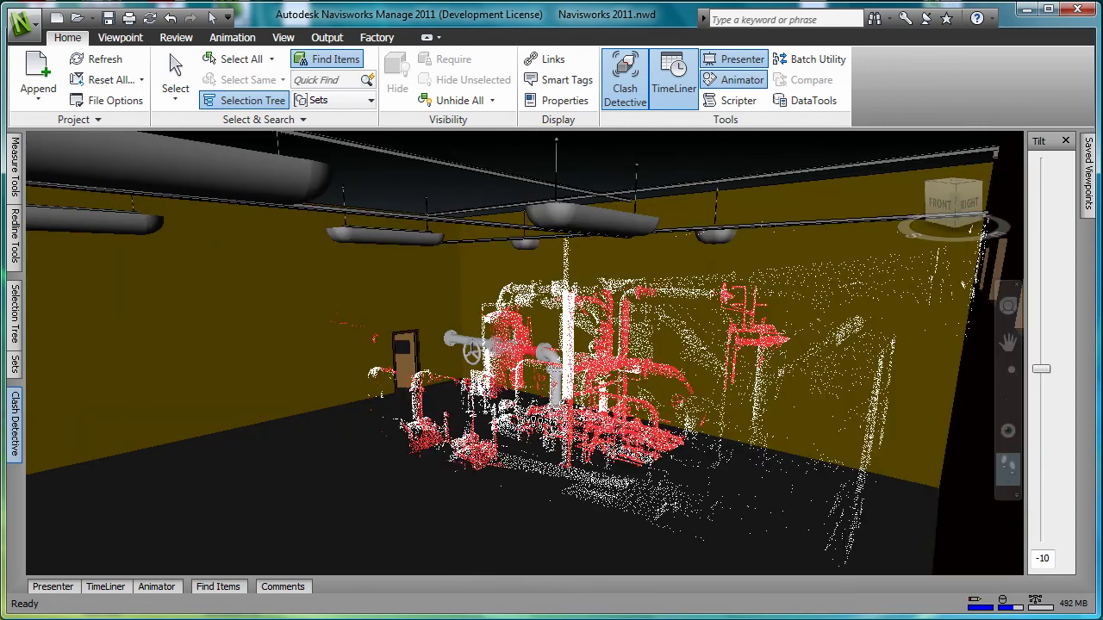
{"action": "left_click_drag", "start_coordinate": [595, 512], "coordinate": [570, 508]}
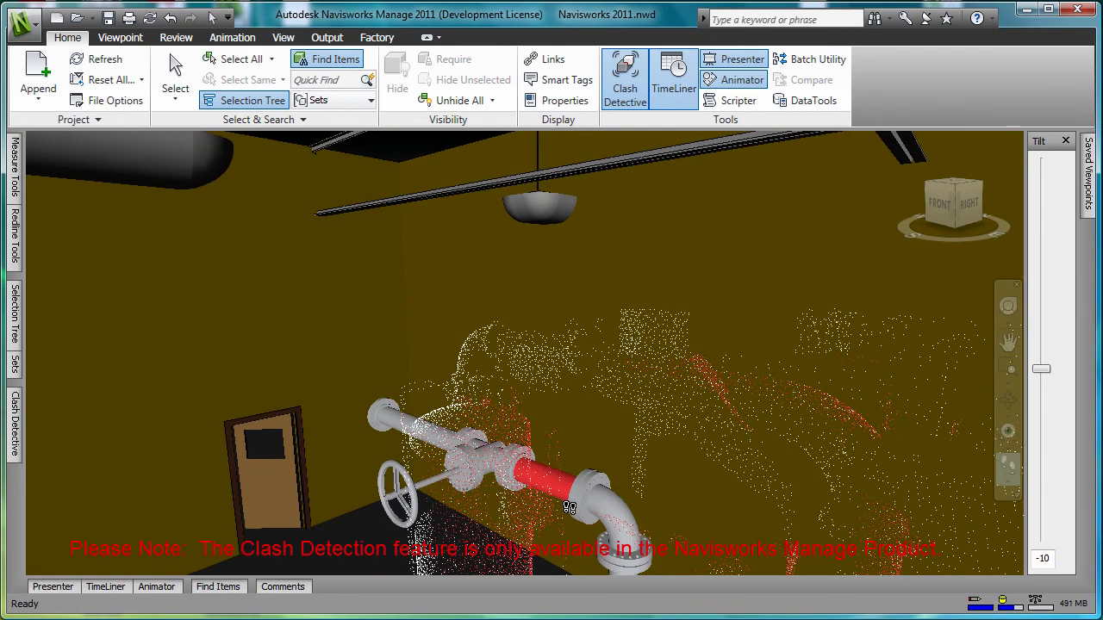